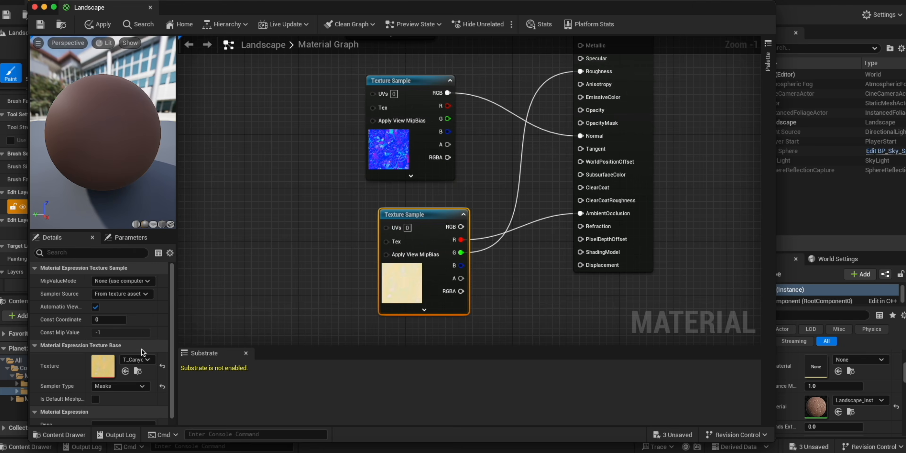
Assign the other Canyon mask texture to the copied mask sample and connect the shared tiling nodes to the second texture set's UVs.
{"action": "left_click", "coordinate": [141, 359]}
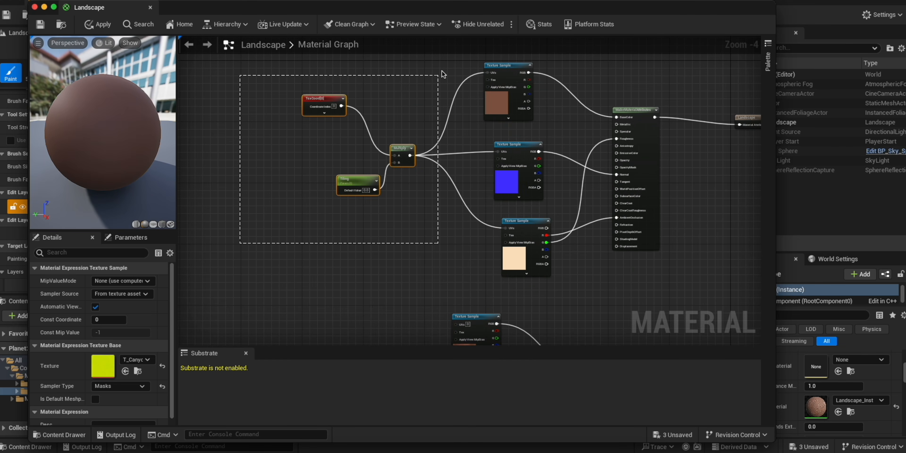
{"action": "left_click_drag", "start_coordinate": [443, 74], "coordinate": [444, 74]}
{"action": "left_click_drag", "start_coordinate": [402, 149], "coordinate": [307, 306]}
{"action": "right_click_drag", "start_coordinate": [345, 315], "coordinate": [316, 194]}
{"action": "left_click_drag", "start_coordinate": [423, 278], "coordinate": [437, 283]}
{"action": "right_click_drag", "start_coordinate": [437, 283], "coordinate": [407, 165]}
{"action": "left_click_drag", "start_coordinate": [255, 73], "coordinate": [415, 241]}
{"action": "scroll", "coordinate": [510, 317], "scroll_direction": "down", "scroll_amount": 2}
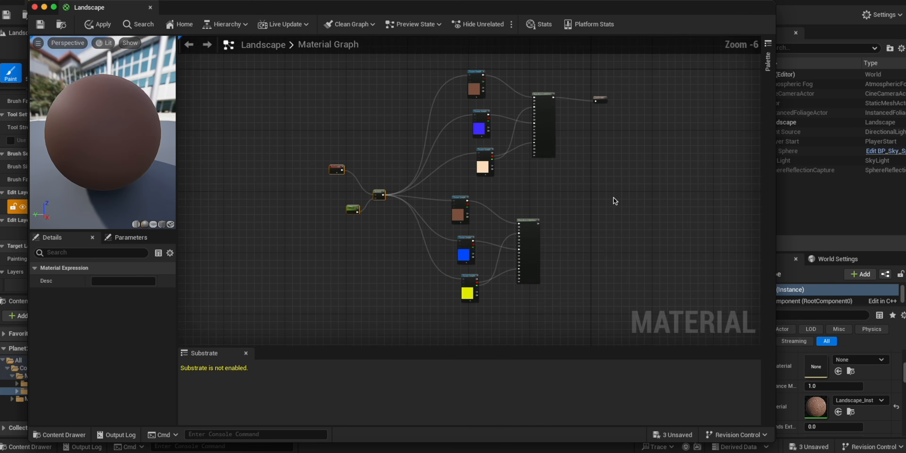
Add a Landscape Layer Blend node with two layers and connect the two texture sets' material attributes to Layer 1 and Layer 2.
{"action": "scroll", "coordinate": [502, 226], "scroll_direction": "up", "scroll_amount": 10}
{"action": "right_click", "coordinate": [442, 192]}
{"action": "type", "text": "layer blend"}
{"action": "key", "text": "Return"}
{"action": "scroll", "coordinate": [452, 144], "scroll_direction": "down", "scroll_amount": 4}
{"action": "right_click_drag", "start_coordinate": [437, 54], "coordinate": [455, 139]}
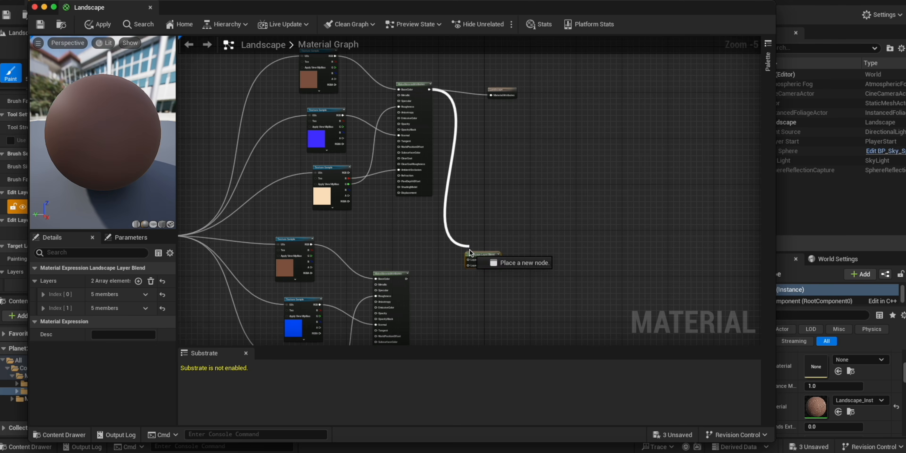
{"action": "left_click_drag", "start_coordinate": [470, 268], "coordinate": [470, 266]}
{"action": "left_click", "coordinate": [43, 293]}
{"action": "left_click", "coordinate": [121, 308]}
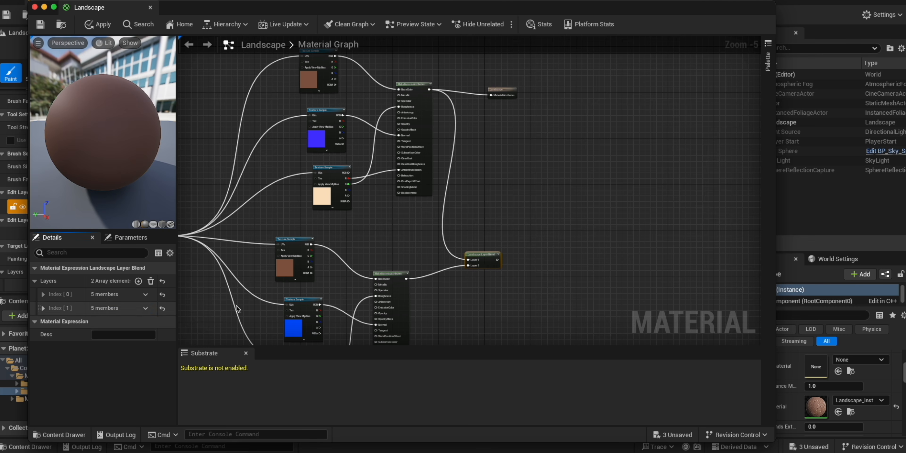
Disconnect the first texture set from the Landscape output node and connect the Landscape Layer Blend to its Material Attributes.
{"action": "scroll", "coordinate": [503, 214], "scroll_direction": "down", "scroll_amount": 1}
{"action": "right_click", "coordinate": [491, 135]}
{"action": "left_click", "coordinate": [499, 128]}
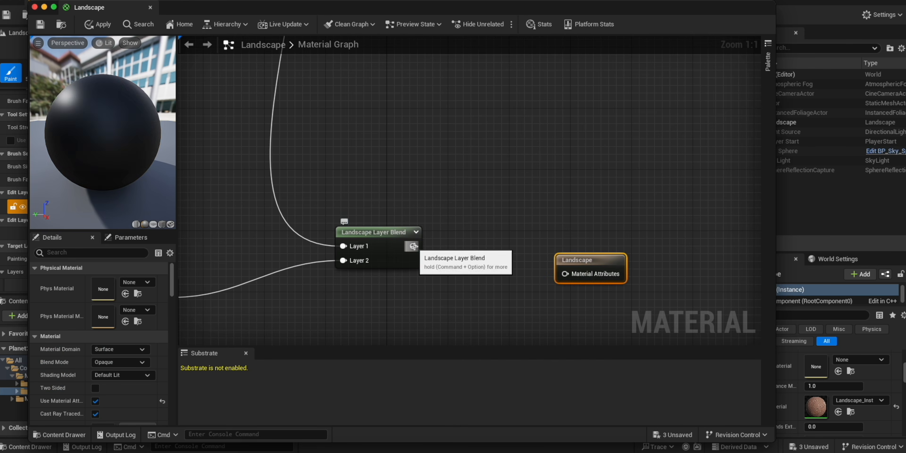
{"action": "left_click_drag", "start_coordinate": [414, 246], "coordinate": [565, 274]}
{"action": "left_click_drag", "start_coordinate": [579, 257], "coordinate": [548, 235]}
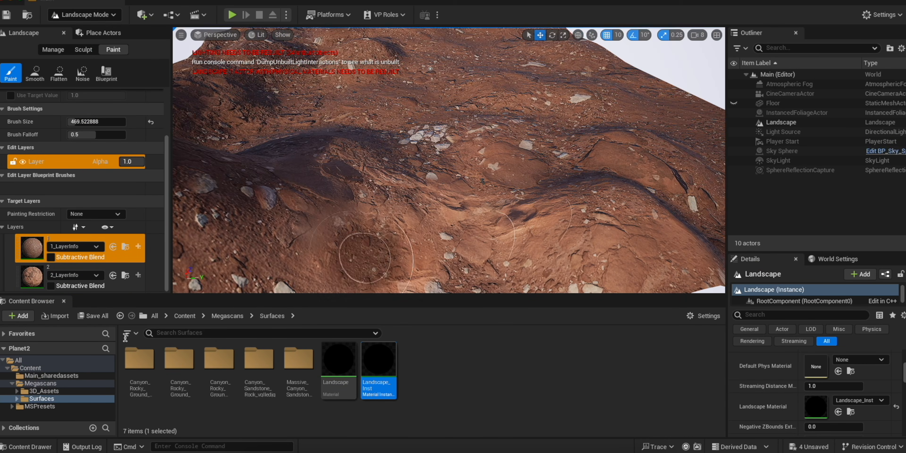
Switch to Selection Mode, search the placeable actors for "sky" and select the existing Sky Sphere in the scene.
{"action": "key", "text": "shift+1"}
{"action": "left_click", "coordinate": [798, 94]}
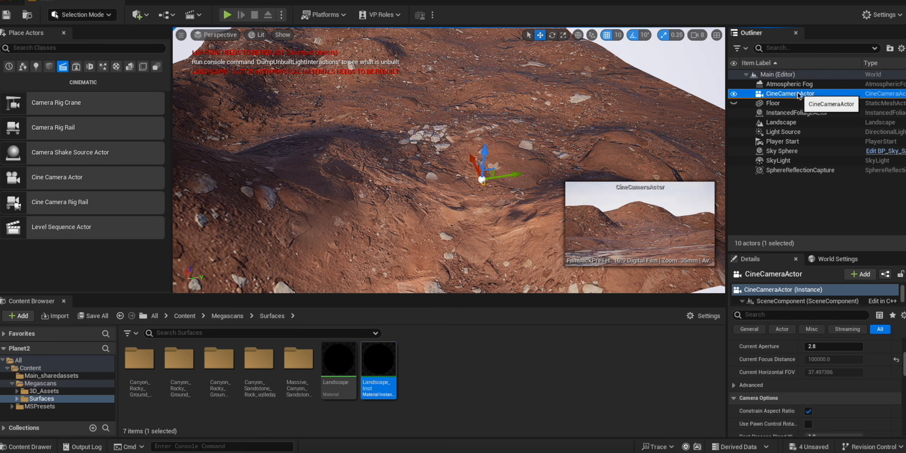
{"action": "left_click", "coordinate": [72, 48]}
{"action": "type", "text": "sky"}
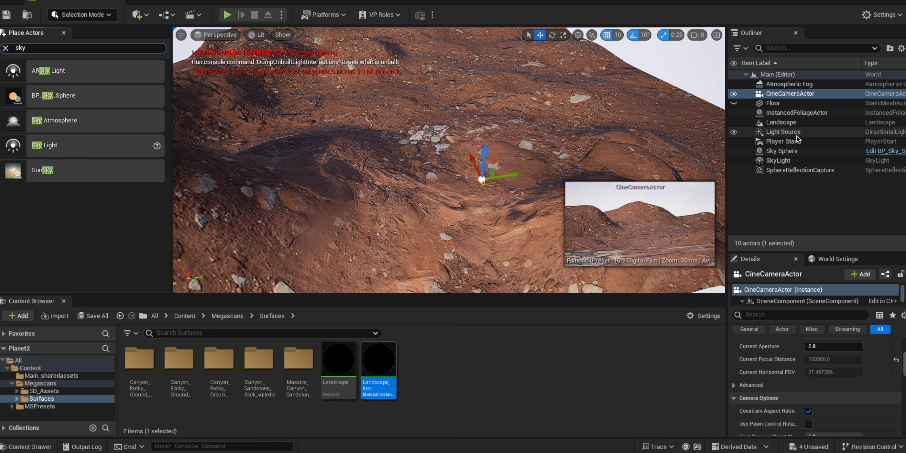
{"action": "left_click", "coordinate": [782, 150]}
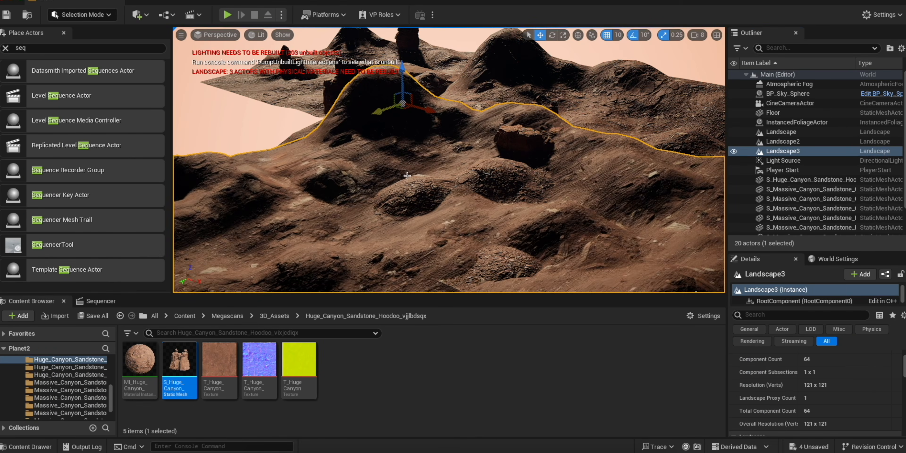
Reposition Landscape3 beside the existing terrain to extend the hills.
{"action": "left_click_drag", "start_coordinate": [440, 122], "coordinate": [446, 144]}
{"action": "key", "text": "w"}
{"action": "key", "text": "e"}
{"action": "left_click_drag", "start_coordinate": [499, 131], "coordinate": [710, 186]}
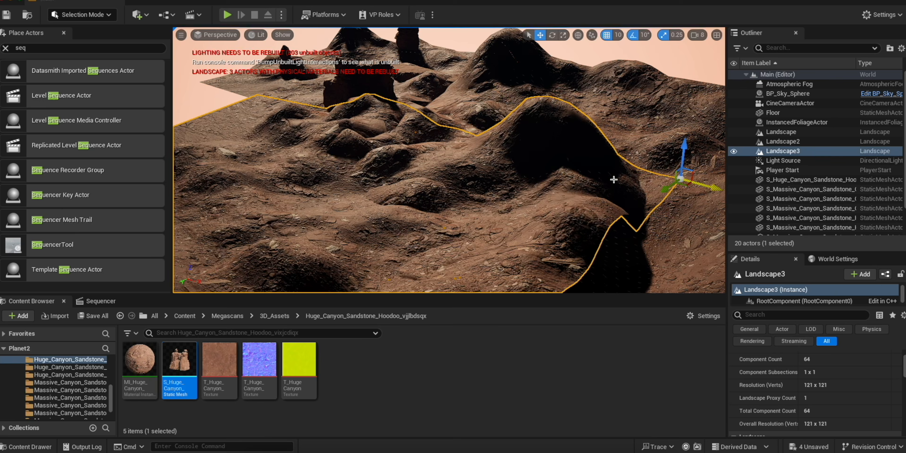
Select the CineCameraActor and stop piloting it in the viewport.
{"action": "left_click", "coordinate": [790, 103]}
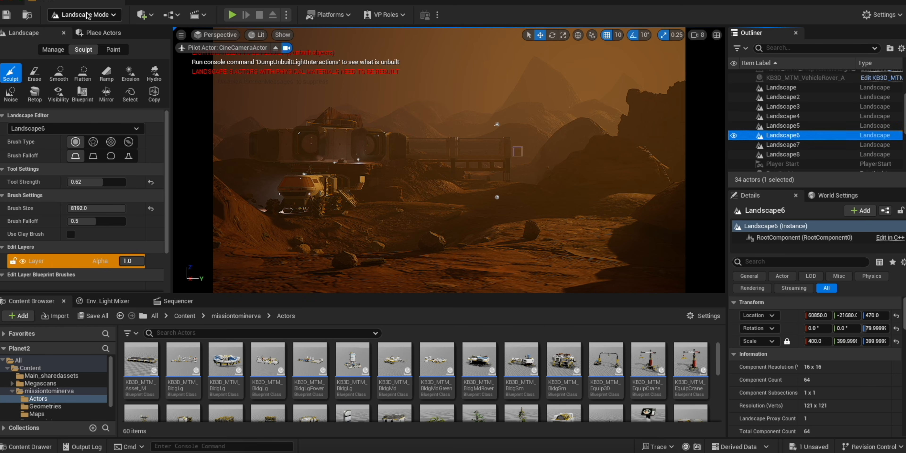
{"action": "left_click", "coordinate": [276, 52]}
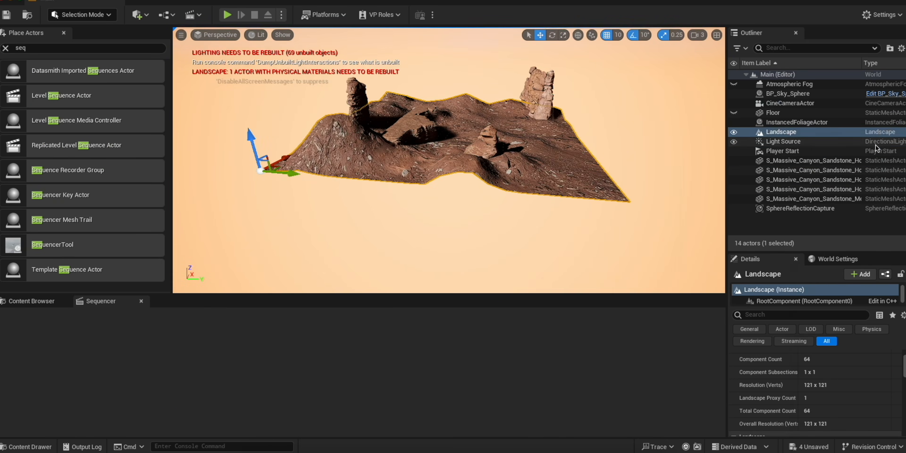
{"action": "right_click", "coordinate": [672, 122]}
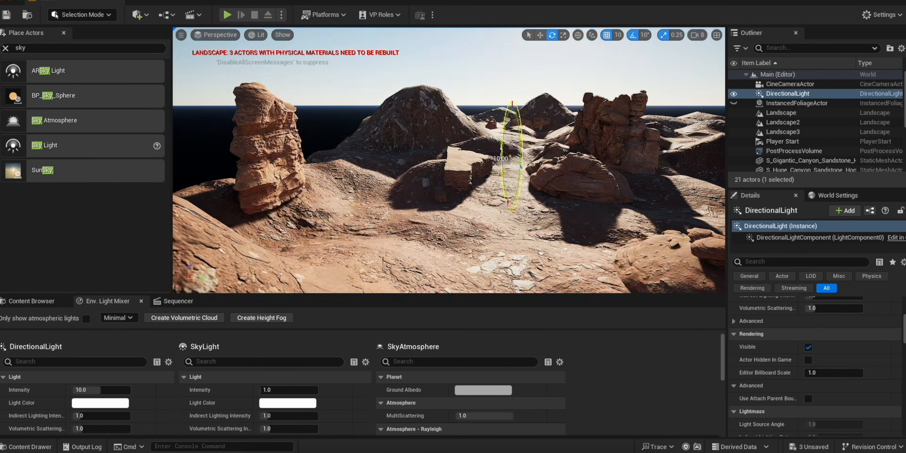
Rotate the DirectionalLight by 10 degrees, try another Y rotation and undo that last change.
{"action": "left_click_drag", "start_coordinate": [521, 147], "coordinate": [522, 165]}
{"action": "scroll", "coordinate": [855, 331], "scroll_direction": "up", "scroll_amount": 10}
{"action": "left_click_drag", "start_coordinate": [846, 328], "coordinate": [855, 328]}
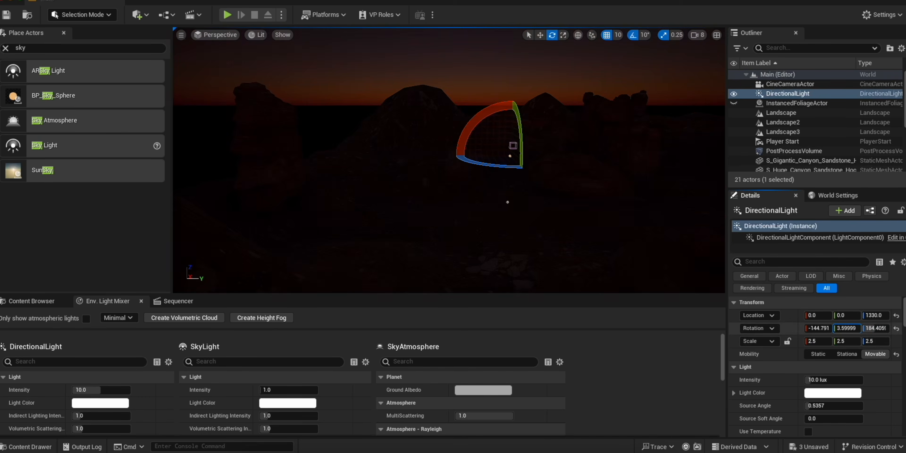
{"action": "key", "text": "super+z"}
Adjust the SkyAtmosphere to a Rayleigh Scattering Scale of 0.104143 and a Mie Absorption Scale of 0.17943.
{"action": "scroll", "coordinate": [808, 132], "scroll_direction": "down", "scroll_amount": 3}
{"action": "left_click", "coordinate": [787, 121]}
{"action": "scroll", "coordinate": [823, 350], "scroll_direction": "down", "scroll_amount": 3}
{"action": "scroll", "coordinate": [484, 387], "scroll_direction": "down", "scroll_amount": 4}
{"action": "left_click_drag", "start_coordinate": [471, 387], "coordinate": [480, 387]}
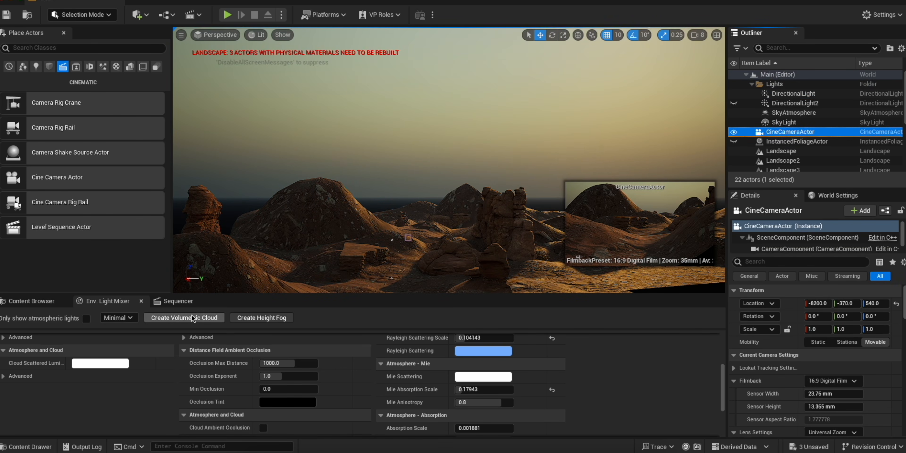
Try a volumetric cloud, undo it, and add an exponential height fog to the scene instead.
{"action": "left_click", "coordinate": [193, 318]}
{"action": "key", "text": "super+z"}
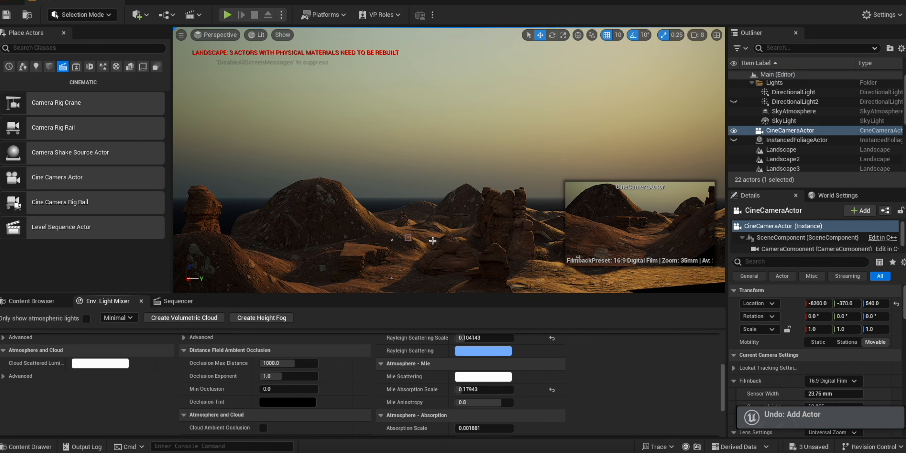
{"action": "left_click", "coordinate": [246, 318]}
{"action": "left_click", "coordinate": [805, 132]}
{"action": "left_click", "coordinate": [806, 143]}
{"action": "scroll", "coordinate": [854, 355], "scroll_direction": "down", "scroll_amount": 15}
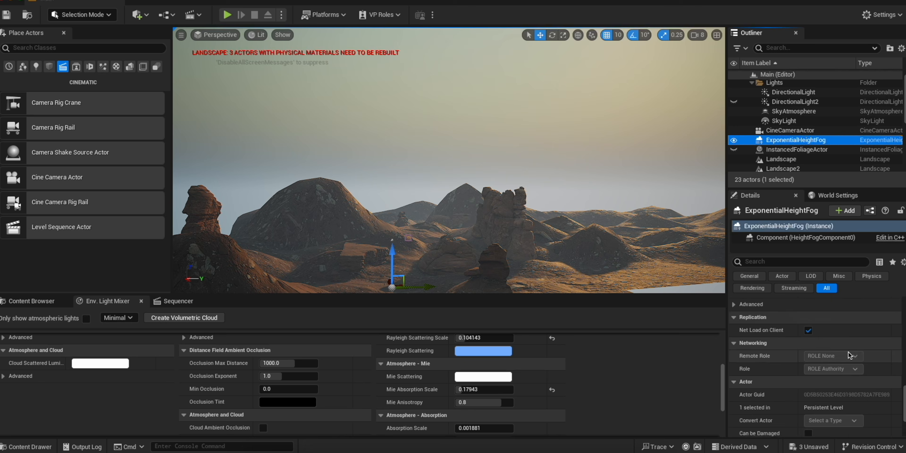
Set the height fog's Sky Atmosphere Ambient Contribution color to black and its Fog Density to 0.05.
{"action": "scroll", "coordinate": [852, 334], "scroll_direction": "up", "scroll_amount": 13}
{"action": "left_click", "coordinate": [817, 339]}
{"action": "left_click_drag", "start_coordinate": [743, 246], "coordinate": [752, 337]}
{"action": "left_click", "coordinate": [792, 130]}
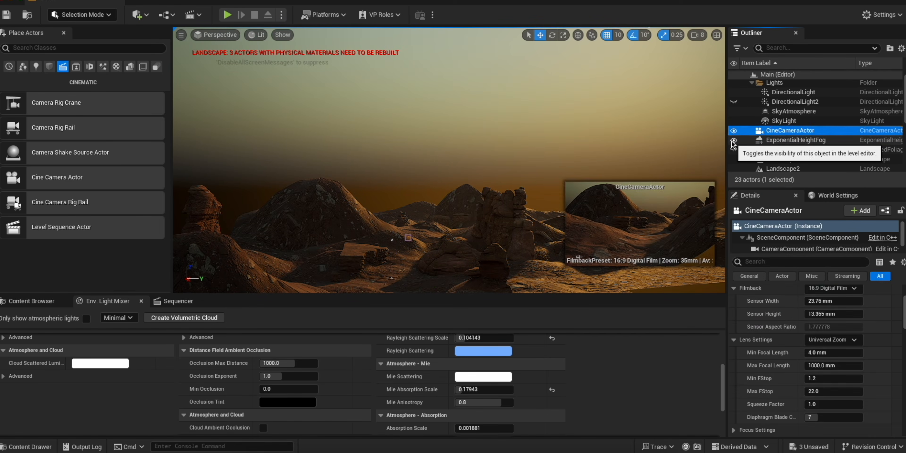
{"action": "left_click", "coordinate": [795, 140]}
{"action": "left_click", "coordinate": [791, 130]}
{"action": "left_click", "coordinate": [795, 139]}
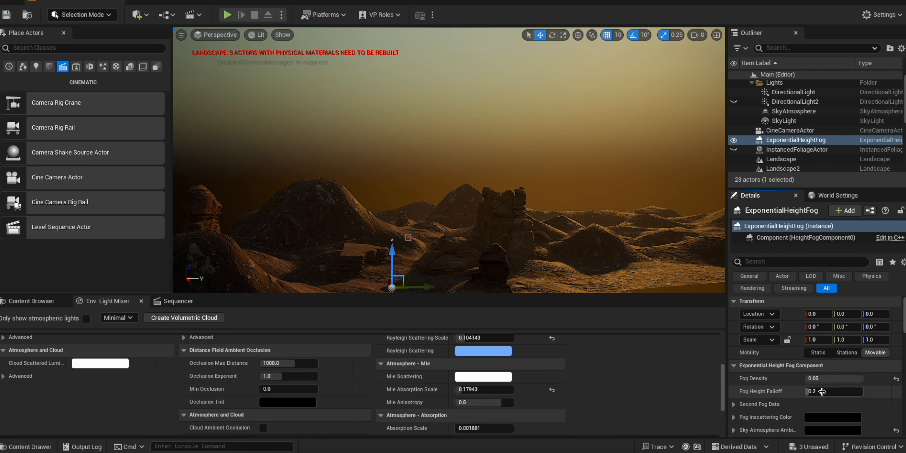
Move the CineCameraActor forward to X -5960 and pilot it in the viewport.
{"action": "left_click", "coordinate": [791, 130]}
{"action": "key", "text": "ctrl+shift+p"}
{"action": "left_click", "coordinate": [276, 48]}
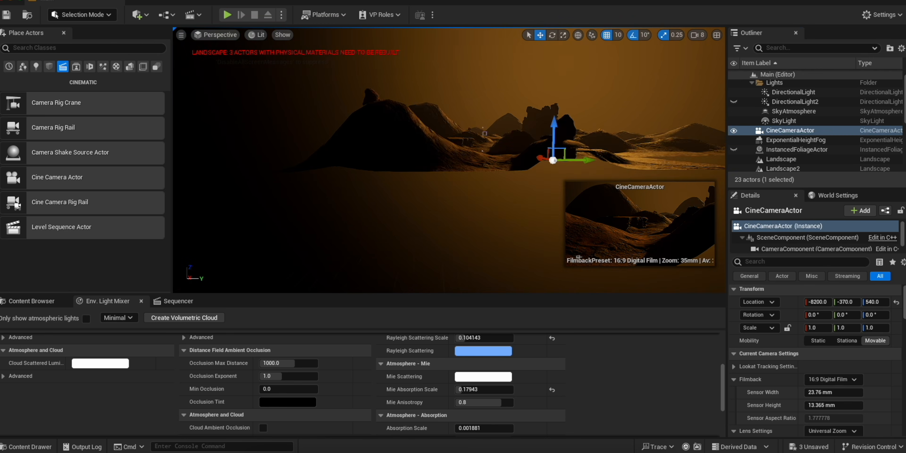
{"action": "left_click_drag", "start_coordinate": [556, 184], "coordinate": [479, 164]}
{"action": "left_click", "coordinate": [215, 35]}
{"action": "left_click", "coordinate": [243, 141]}
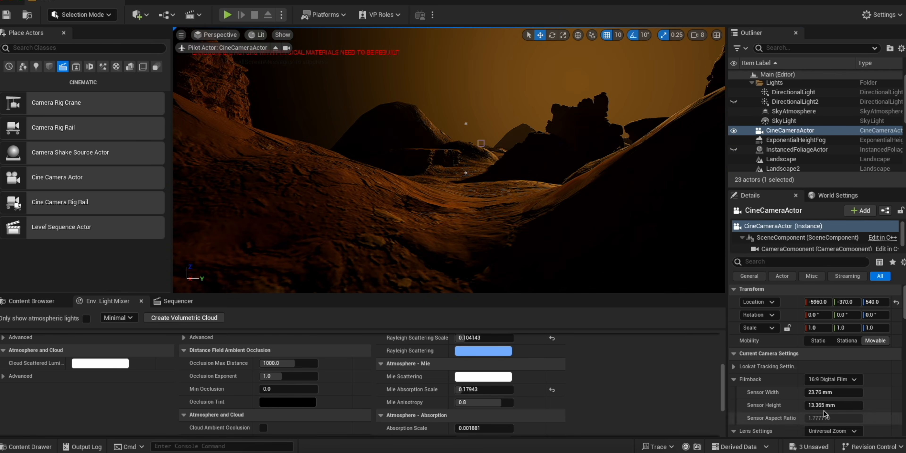
Set the Fog Height Falloff of the ExponentialHeightFog to 0.001.
{"action": "left_click", "coordinate": [795, 140]}
{"action": "left_click_drag", "start_coordinate": [819, 378], "coordinate": [805, 391]}
{"action": "scroll", "coordinate": [805, 391], "scroll_direction": "down", "scroll_amount": 5}
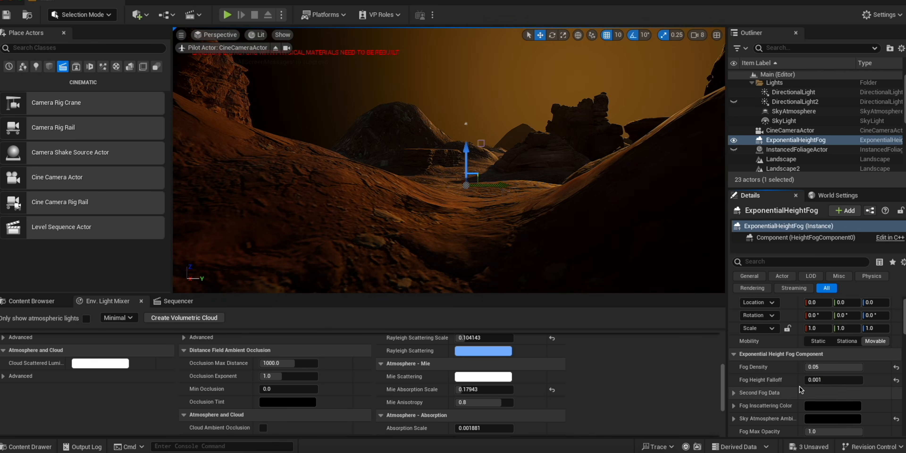
Try out different inscattering colors for the height fog.
{"action": "left_click", "coordinate": [833, 367]}
{"action": "left_click_drag", "start_coordinate": [748, 323], "coordinate": [764, 335]}
{"action": "left_click", "coordinate": [706, 283]}
{"action": "left_click", "coordinate": [758, 433]}
{"action": "left_click", "coordinate": [833, 354]}
{"action": "left_click", "coordinate": [764, 431]}
{"action": "scroll", "coordinate": [874, 348], "scroll_direction": "down", "scroll_amount": 2}
{"action": "left_click", "coordinate": [833, 319]}
{"action": "left_click", "coordinate": [632, 204]}
{"action": "left_click", "coordinate": [828, 319]}
{"action": "left_click", "coordinate": [622, 204]}
{"action": "left_click", "coordinate": [832, 319]}
Enable Volumetric Fog on the height fog and set its Scattering Distribution to 0.3584.
{"action": "left_click", "coordinate": [808, 431]}
{"action": "left_click_drag", "start_coordinate": [819, 371], "coordinate": [844, 372]}
{"action": "key", "text": "super+z"}
{"action": "scroll", "coordinate": [807, 369], "scroll_direction": "down", "scroll_amount": 5}
{"action": "left_click", "coordinate": [808, 366]}
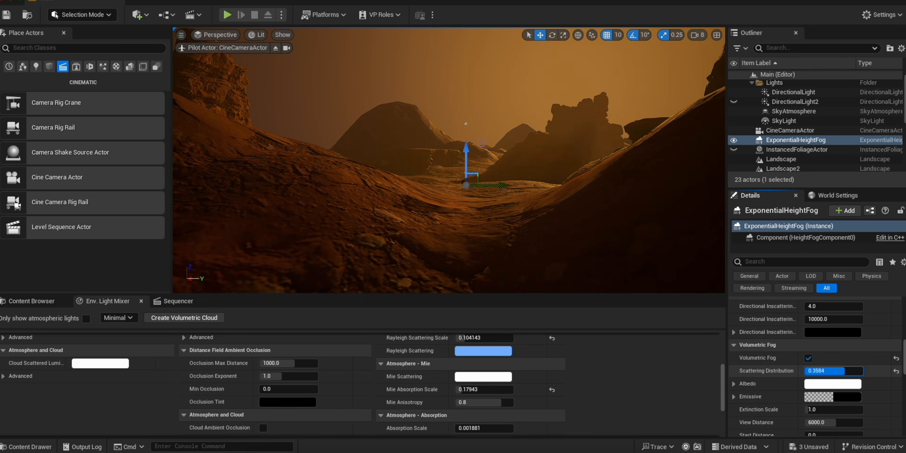
Try different Albedo colors for the volumetric fog.
{"action": "left_click", "coordinate": [842, 377]}
{"action": "left_click_drag", "start_coordinate": [756, 321], "coordinate": [756, 248]}
{"action": "left_click_drag", "start_coordinate": [730, 276], "coordinate": [726, 292]}
{"action": "left_click_drag", "start_coordinate": [773, 230], "coordinate": [773, 278]}
{"action": "left_click", "coordinate": [773, 431]}
{"action": "left_click", "coordinate": [827, 377]}
{"action": "left_click_drag", "start_coordinate": [745, 240], "coordinate": [742, 323]}
{"action": "left_click_drag", "start_coordinate": [757, 279], "coordinate": [757, 229]}
{"action": "left_click", "coordinate": [629, 204]}
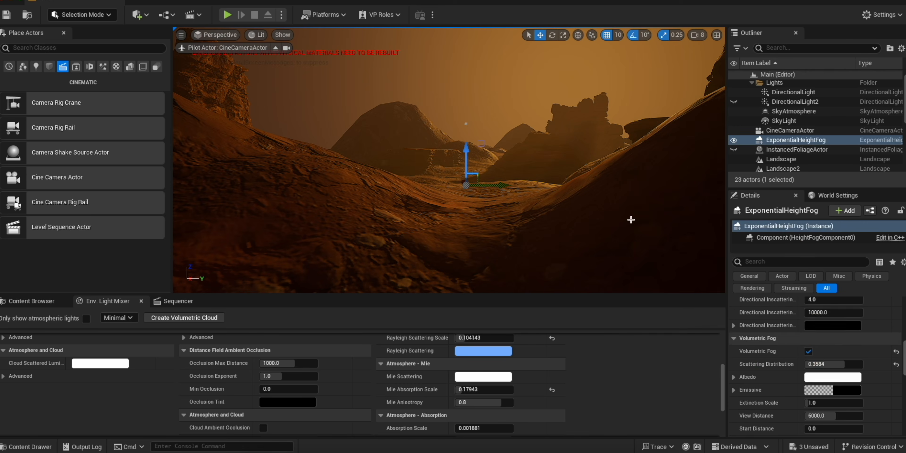
Select the DirectionalLight and rotate it to change how sunlight falls through the fog.
{"action": "scroll", "coordinate": [773, 352], "scroll_direction": "down", "scroll_amount": 5}
{"action": "left_click", "coordinate": [791, 93]}
{"action": "key", "text": "e"}
{"action": "left_click_drag", "start_coordinate": [468, 130], "coordinate": [476, 152]}
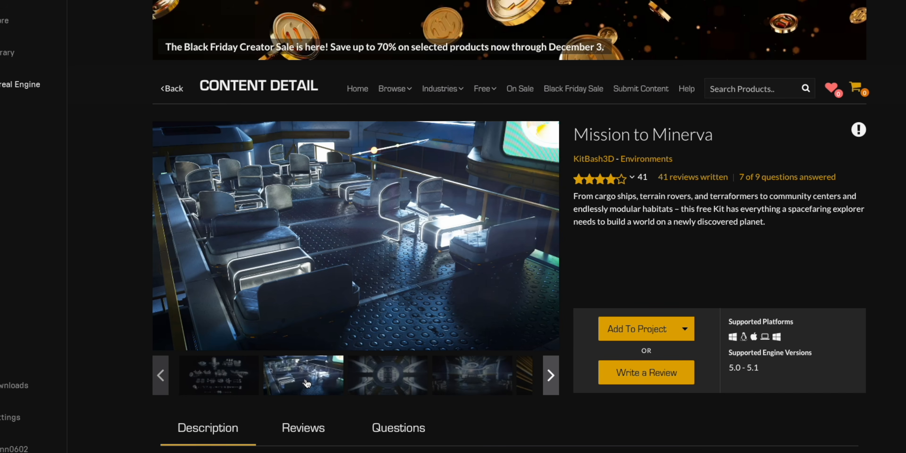
Switch to the Unreal Engine Marketplace and look through the preview images of the Mission to Minerva kit.
{"action": "left_click", "coordinate": [376, 385]}
{"action": "left_click", "coordinate": [452, 383]}
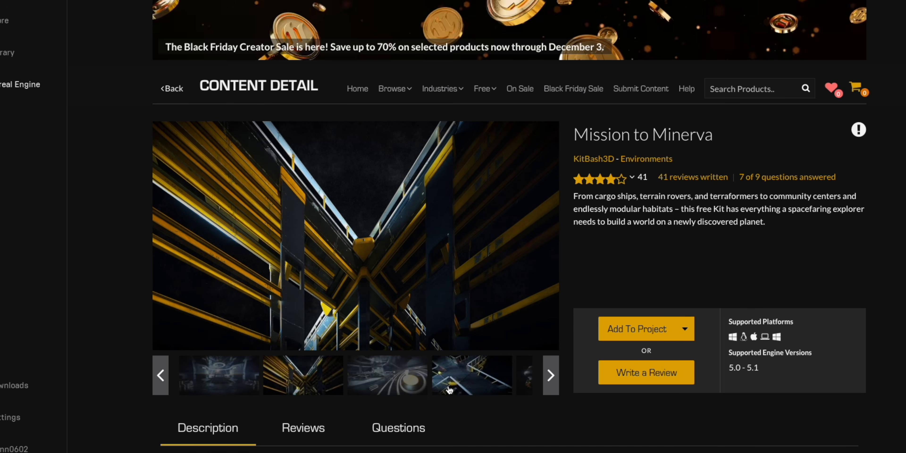
{"action": "left_click", "coordinate": [478, 379]}
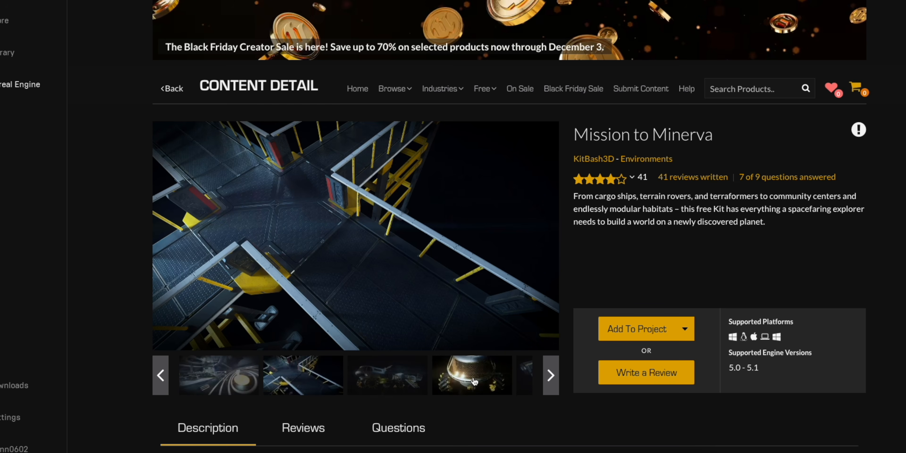
{"action": "left_click", "coordinate": [471, 380]}
{"action": "left_click", "coordinate": [471, 379]}
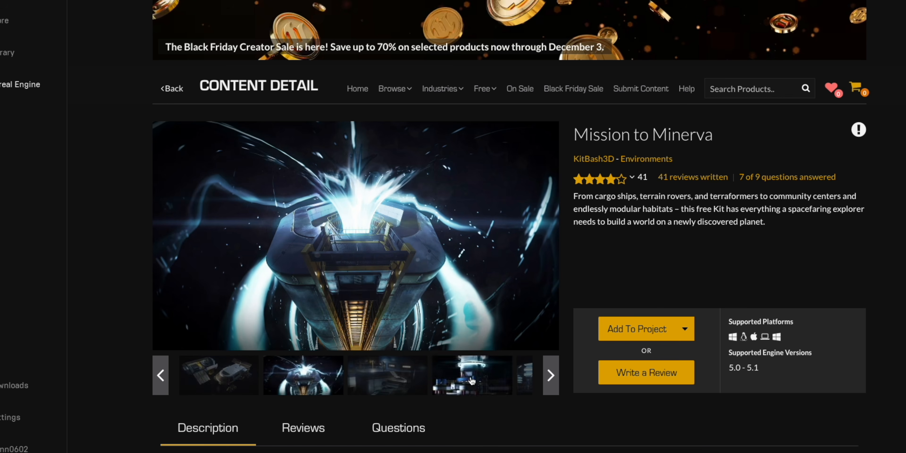
{"action": "left_click", "coordinate": [218, 380]}
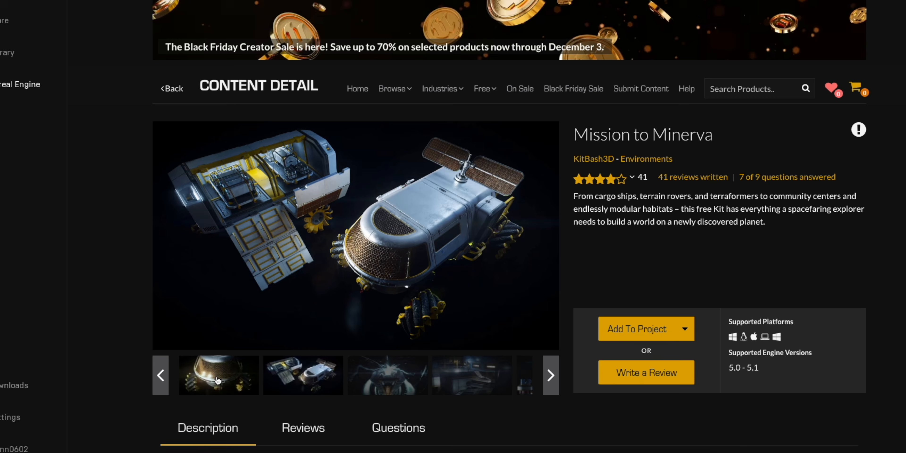
{"action": "left_click", "coordinate": [459, 393]}
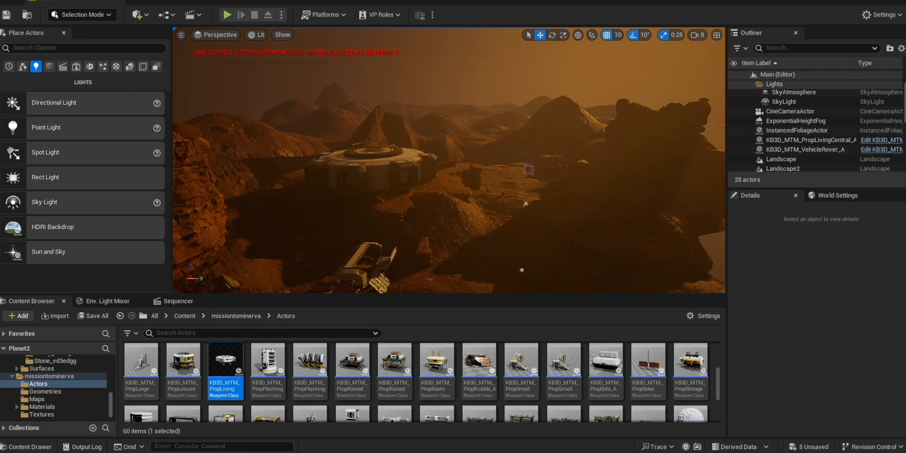
{"action": "right_click_drag", "start_coordinate": [357, 176], "coordinate": [356, 176]}
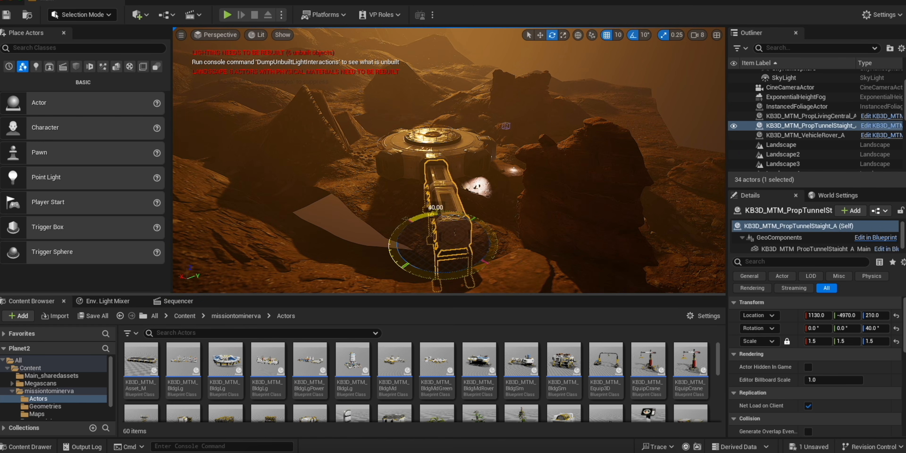
{"action": "key", "text": "w"}
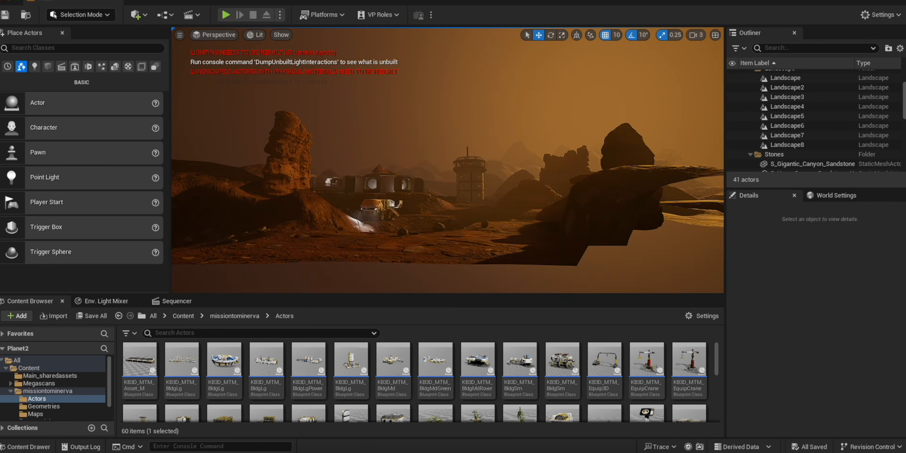
Set the Z rotation of the KB3D_MTM_PropTowerControl_A control tower to 180 degrees.
{"action": "left_click", "coordinate": [882, 328]}
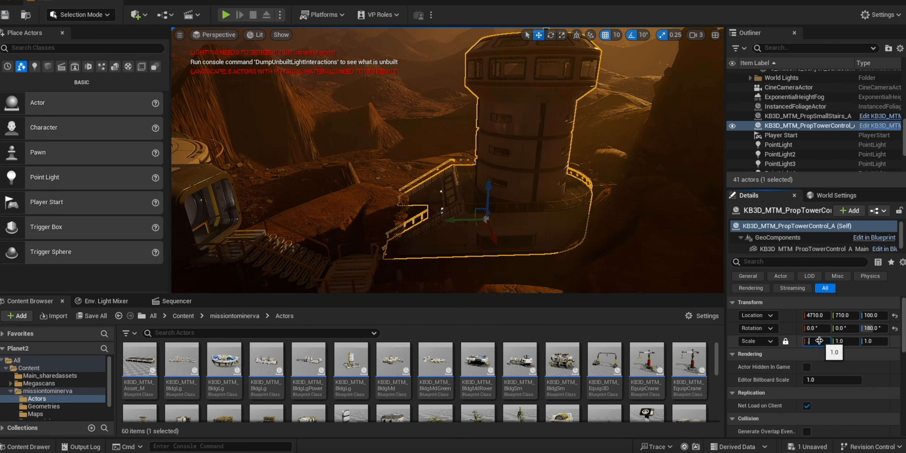
{"action": "key", "text": "Escape"}
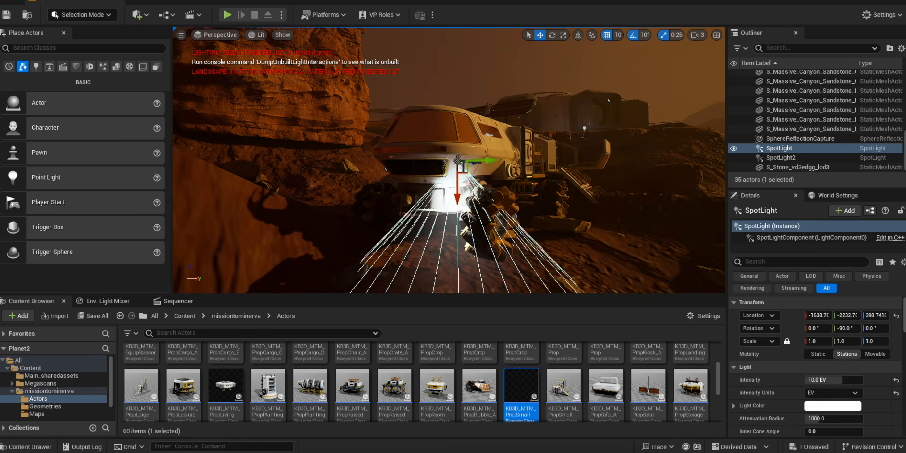
{"action": "right_click_drag", "start_coordinate": [507, 164], "coordinate": [492, 190]}
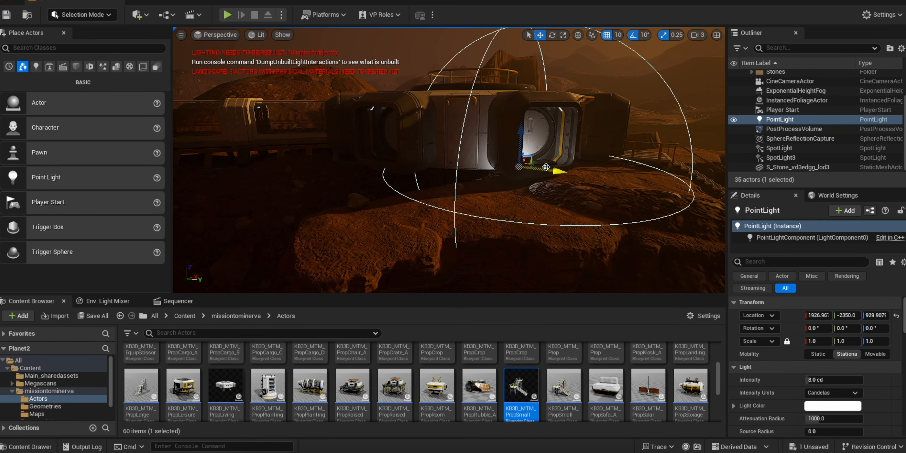
Raise the point light beside the habitat entrance, and duplicate the red point light on the control tower's mast.
{"action": "left_click", "coordinate": [577, 36]}
{"action": "right_click_drag", "start_coordinate": [599, 136], "coordinate": [566, 148]}
{"action": "left_click_drag", "start_coordinate": [562, 246], "coordinate": [562, 211]}
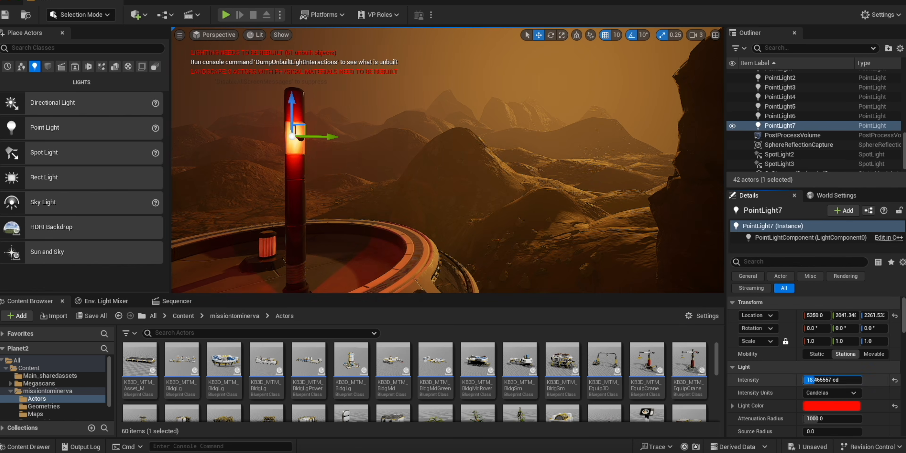
{"action": "key", "text": "ctrl+d"}
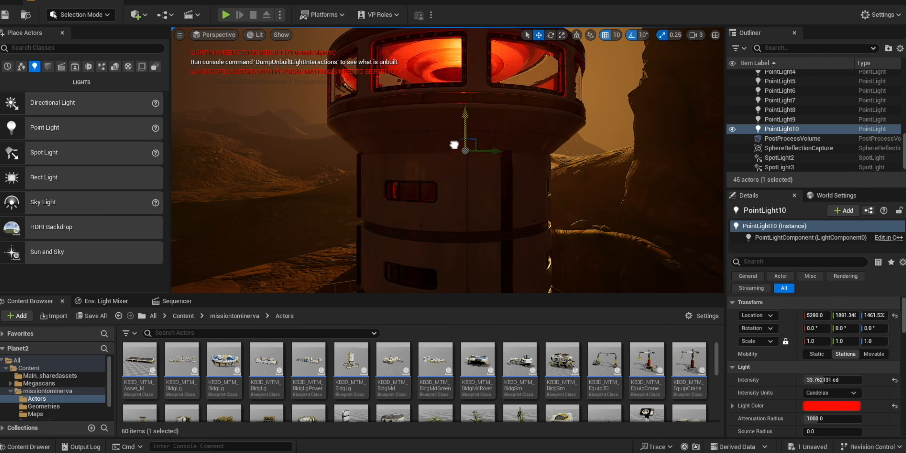
Move PointLight10 to the window below the control tower's cabin and change its Light Color to white.
{"action": "left_click_drag", "start_coordinate": [434, 198], "coordinate": [431, 186]}
{"action": "left_click", "coordinate": [433, 197]}
{"action": "scroll", "coordinate": [782, 121], "scroll_direction": "down", "scroll_amount": 5}
{"action": "left_click", "coordinate": [782, 120]}
{"action": "left_click", "coordinate": [824, 407]}
{"action": "left_click", "coordinate": [661, 275]}
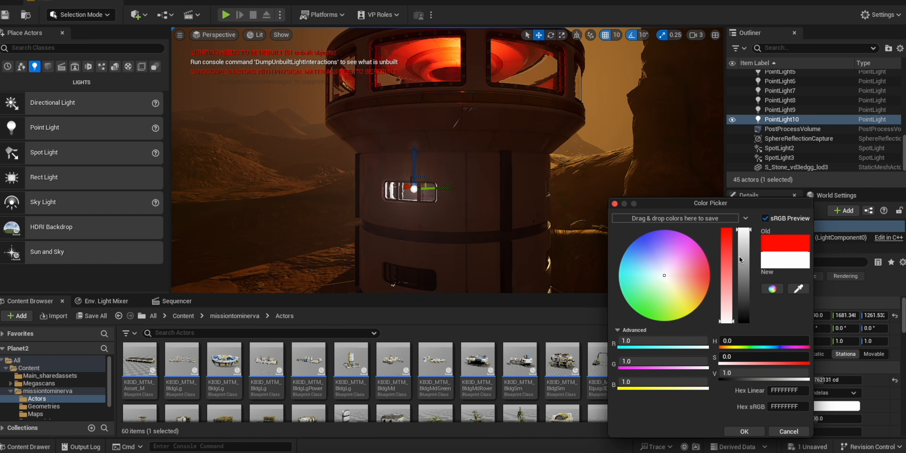
{"action": "left_click", "coordinate": [744, 431]}
{"action": "middle_click_drag", "start_coordinate": [482, 222], "coordinate": [423, 130]}
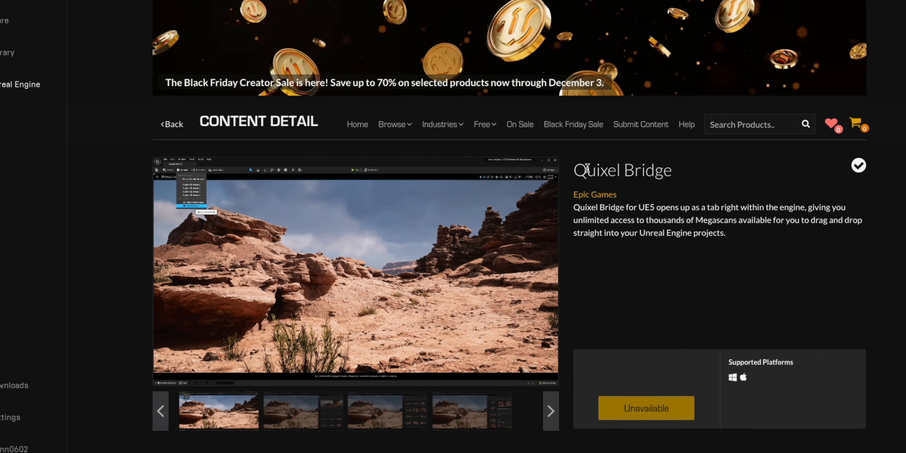
{"action": "scroll", "coordinate": [587, 171], "scroll_direction": "down", "scroll_amount": 1}
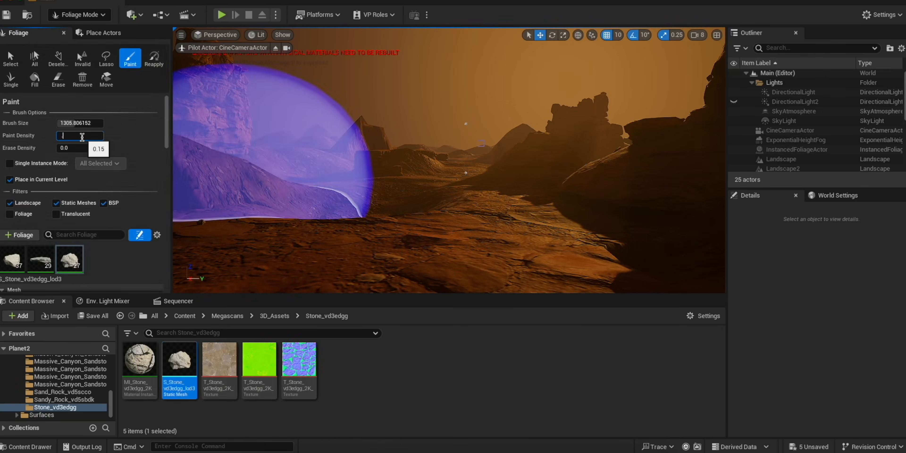
Set the foliage Paint Density to 0.13 and paint S_Sandy_Rock and the other rocks across the canyon terrain.
{"action": "scroll", "coordinate": [91, 188], "scroll_direction": "down", "scroll_amount": 5}
{"action": "scroll", "coordinate": [91, 189], "scroll_direction": "up", "scroll_amount": 10}
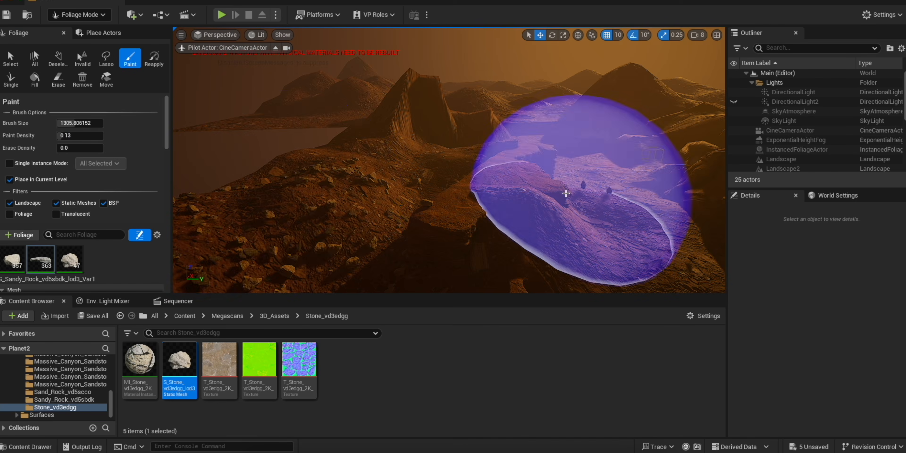
{"action": "left_click_drag", "start_coordinate": [639, 113], "coordinate": [566, 222]}
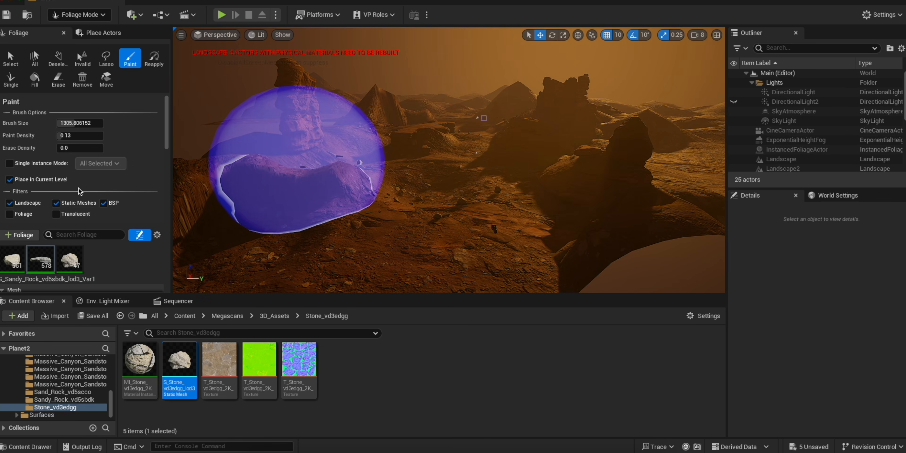
{"action": "scroll", "coordinate": [80, 191], "scroll_direction": "down", "scroll_amount": 6}
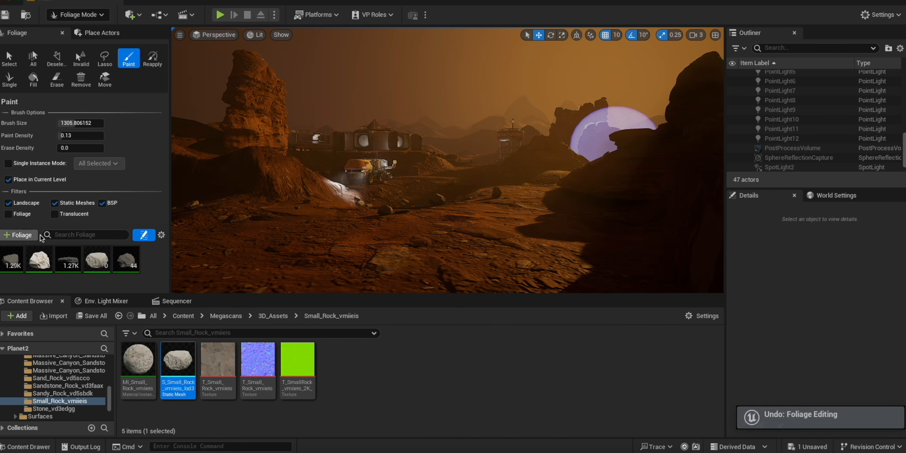
Paint S_Sandstone_Rock_vd3faax_lod3_Var1 boulders around the habitat and canyon floor with a Scale X maximum of 5.0.
{"action": "left_click", "coordinate": [75, 263]}
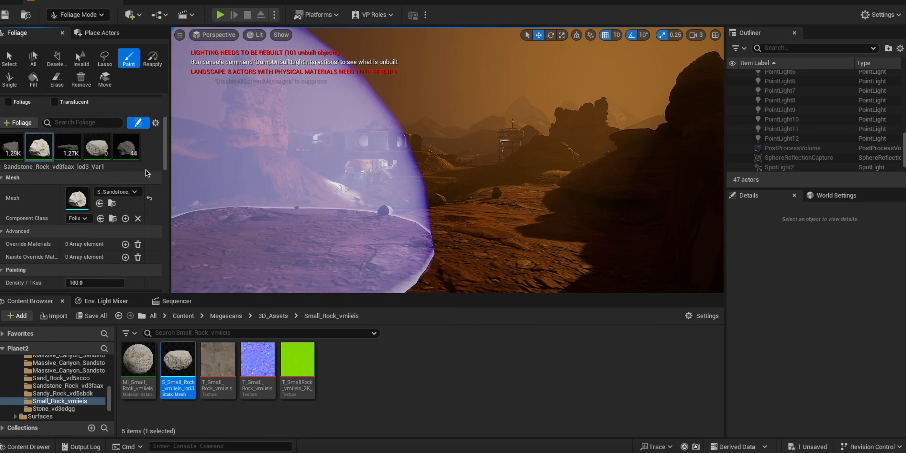
{"action": "scroll", "coordinate": [147, 173], "scroll_direction": "down", "scroll_amount": 5}
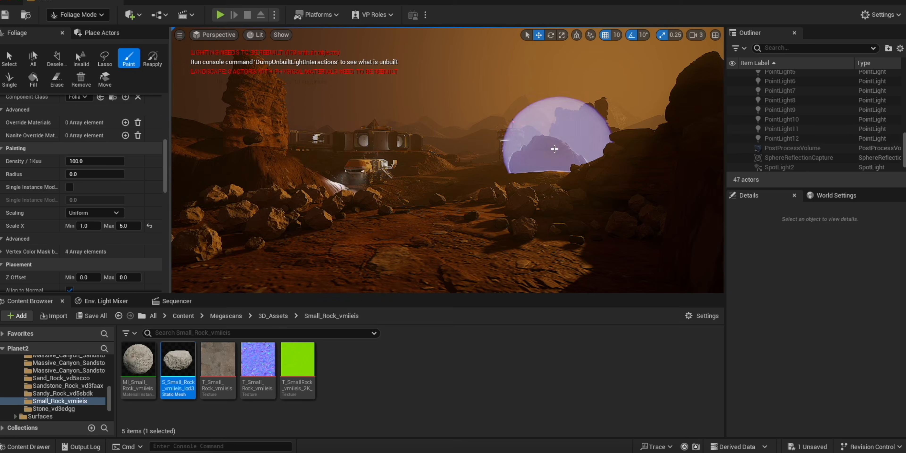
{"action": "scroll", "coordinate": [138, 176], "scroll_direction": "up", "scroll_amount": 2}
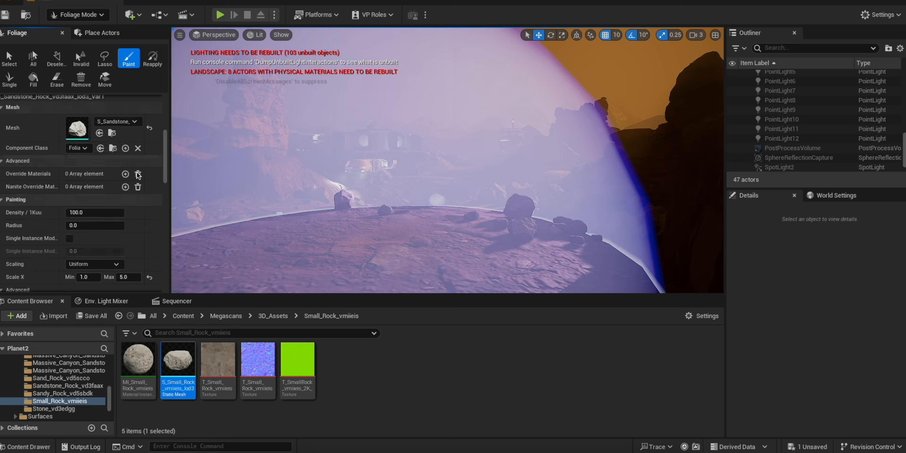
{"action": "scroll", "coordinate": [139, 176], "scroll_direction": "down", "scroll_amount": 3}
{"action": "scroll", "coordinate": [138, 176], "scroll_direction": "up", "scroll_amount": 5}
Choose the S_Stone_vd3edgg_lod3 foliage, adjust its Paint Density and paint stones on the terrain near the control tower.
{"action": "left_click", "coordinate": [125, 146]}
{"action": "scroll", "coordinate": [105, 176], "scroll_direction": "down", "scroll_amount": 5}
{"action": "scroll", "coordinate": [76, 131], "scroll_direction": "up", "scroll_amount": 10}
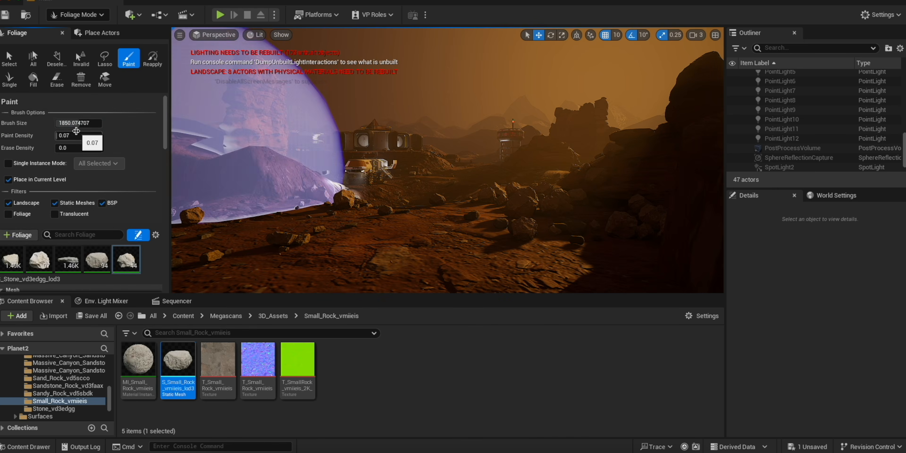
{"action": "left_click_drag", "start_coordinate": [76, 135], "coordinate": [105, 135]}
{"action": "left_click", "coordinate": [509, 146]}
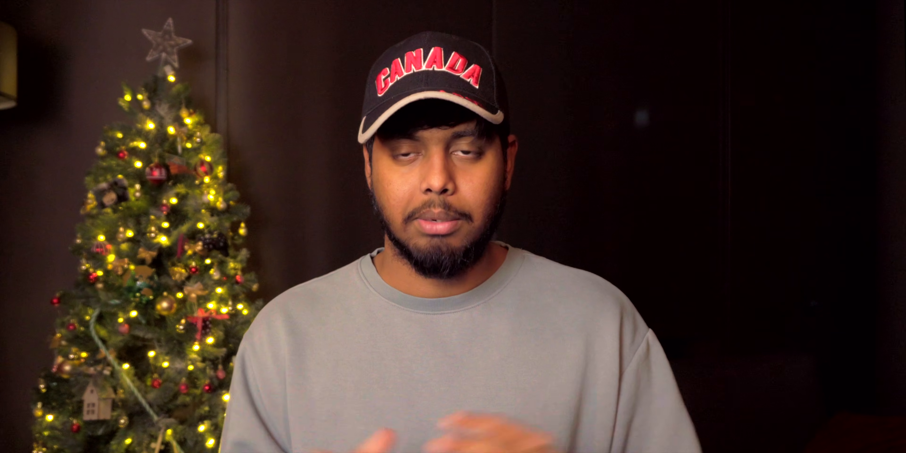
Add a ScalarParameter and a Multiply node beside the normal map's Texture Sample in the Landscape material graph.
{"action": "right_click", "coordinate": [540, 207]}
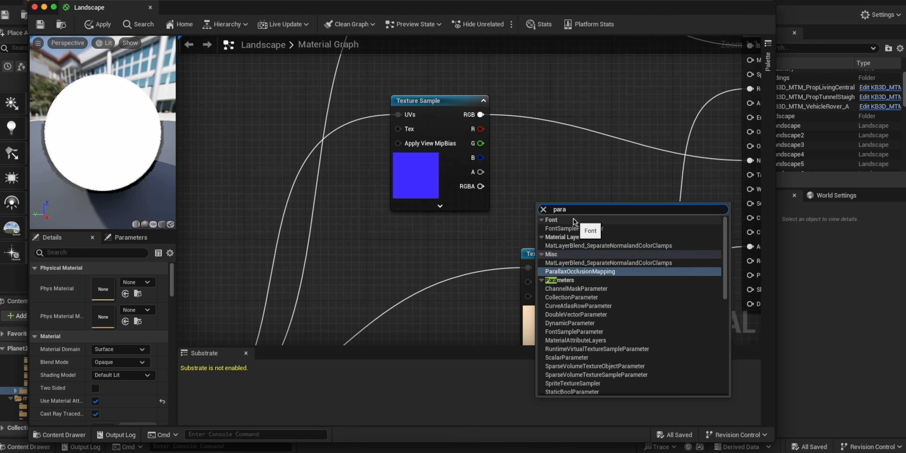
{"action": "type", "text": "meter"}
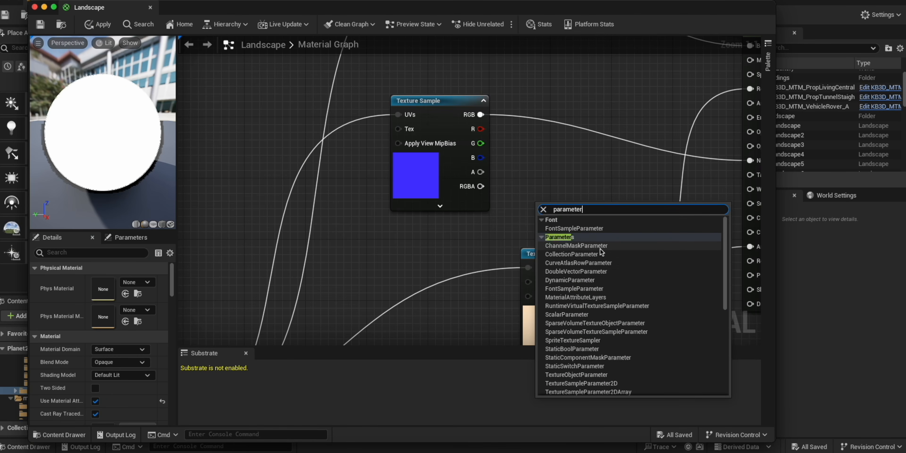
{"action": "left_click", "coordinate": [577, 314]}
{"action": "left_click", "coordinate": [553, 194]}
{"action": "left_click_drag", "start_coordinate": [590, 210], "coordinate": [567, 181]}
{"action": "left_click_drag", "start_coordinate": [454, 101], "coordinate": [439, 102]}
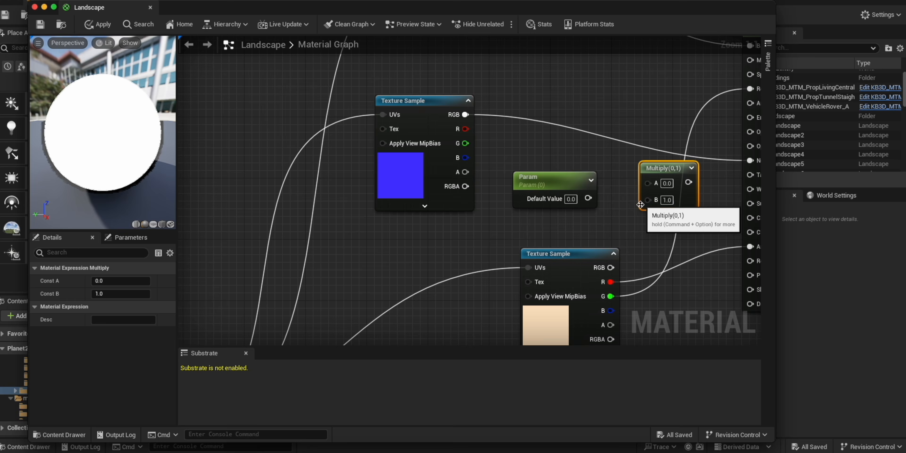
Multiply the normal map's red and green channels by the scalar parameter using two separate Multiply nodes.
{"action": "left_click_drag", "start_coordinate": [549, 178], "coordinate": [418, 239]}
{"action": "left_click_drag", "start_coordinate": [465, 129], "coordinate": [566, 117]}
{"action": "left_click_drag", "start_coordinate": [641, 246], "coordinate": [638, 243]}
{"action": "left_click_drag", "start_coordinate": [650, 225], "coordinate": [589, 198]}
Combine the outputs of the two Multiply nodes in an AppendVector node and arrange the nodes beside the Texture Sample.
{"action": "right_click", "coordinate": [622, 189]}
{"action": "left_click", "coordinate": [650, 212]}
{"action": "left_click_drag", "start_coordinate": [601, 168], "coordinate": [617, 161]}
{"action": "left_click_drag", "start_coordinate": [579, 100], "coordinate": [526, 77]}
{"action": "left_click_drag", "start_coordinate": [609, 159], "coordinate": [593, 152]}
Add a second AppendVector node that joins the first Append result with the normal map's blue channel.
{"action": "right_click", "coordinate": [648, 212]}
{"action": "type", "text": "append"}
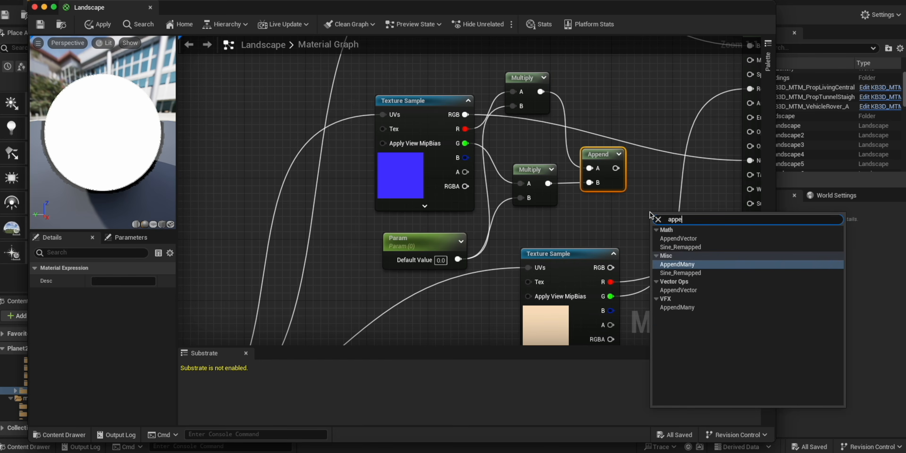
{"action": "left_click", "coordinate": [668, 238]}
{"action": "right_click", "coordinate": [400, 235]}
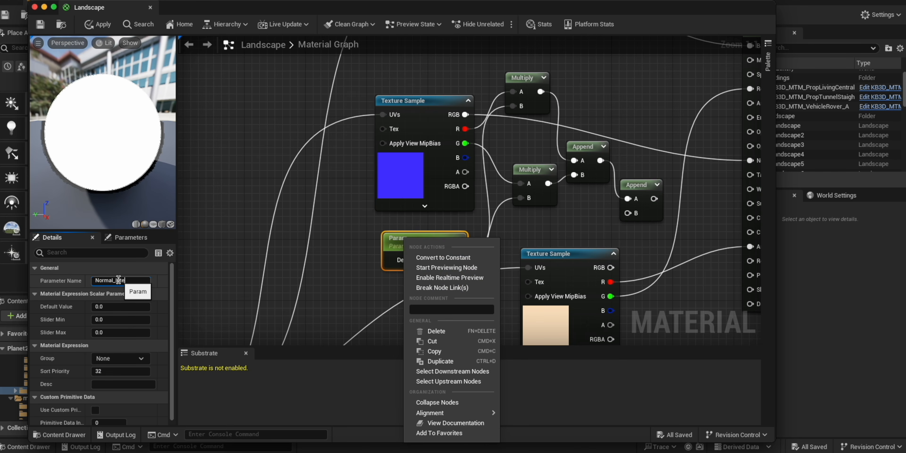
{"action": "key", "text": "super+z"}
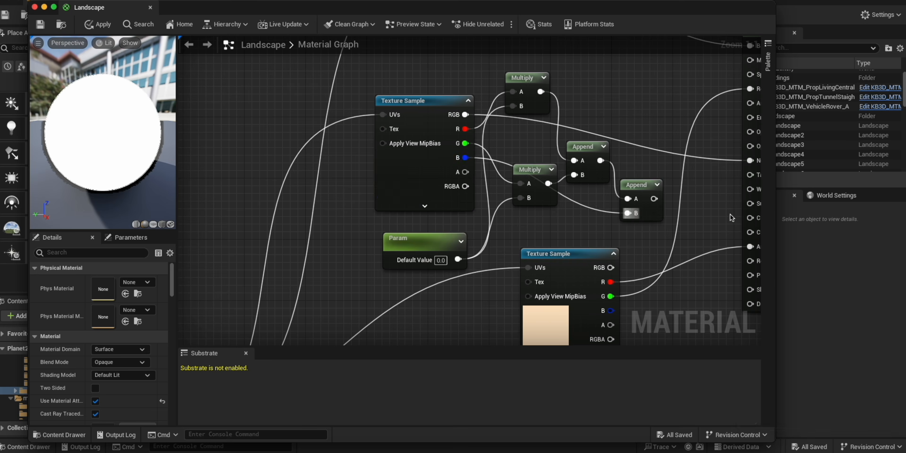
Connect the second Append output to the Normal input of MakeMaterialAttributes, and save and close the Landscape material.
{"action": "right_click_drag", "start_coordinate": [731, 217], "coordinate": [559, 253]}
{"action": "left_click", "coordinate": [40, 24]}
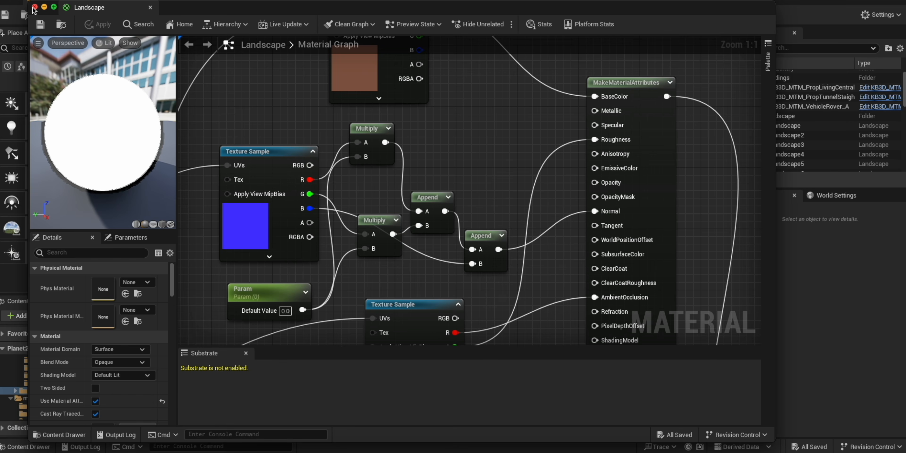
{"action": "left_click", "coordinate": [34, 7]}
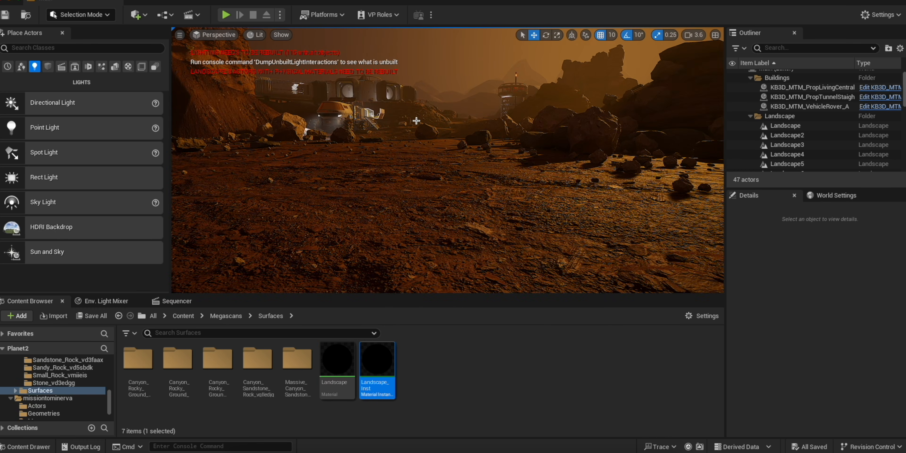
Open the Landscape_Inst material instance and adjust its Tiling, trying 1 and settling on 0.1.
{"action": "double_click", "coordinate": [377, 358]}
{"action": "left_click", "coordinate": [630, 411]}
{"action": "type", "text": "1"}
{"action": "key", "text": "Return"}
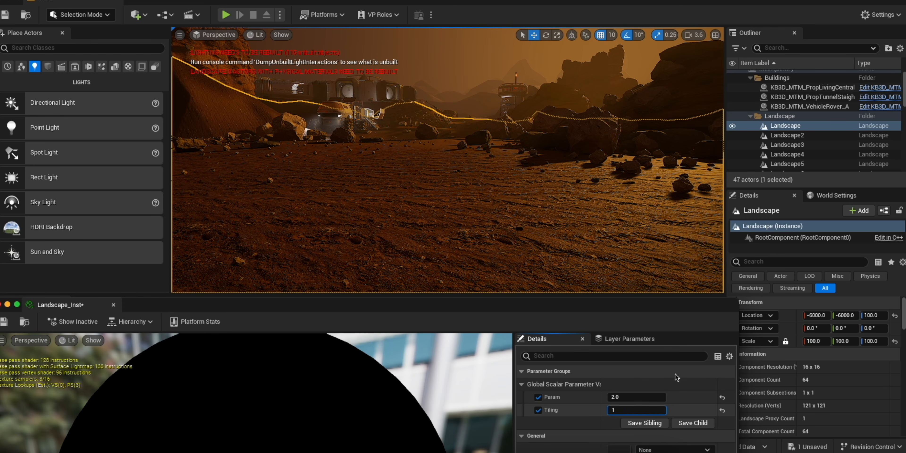
{"action": "type", "text": "0.2"}
{"action": "key", "text": "Return"}
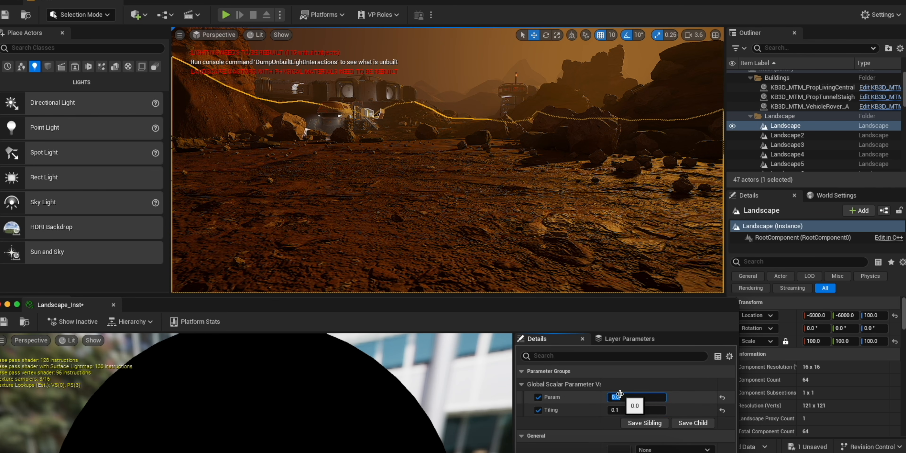